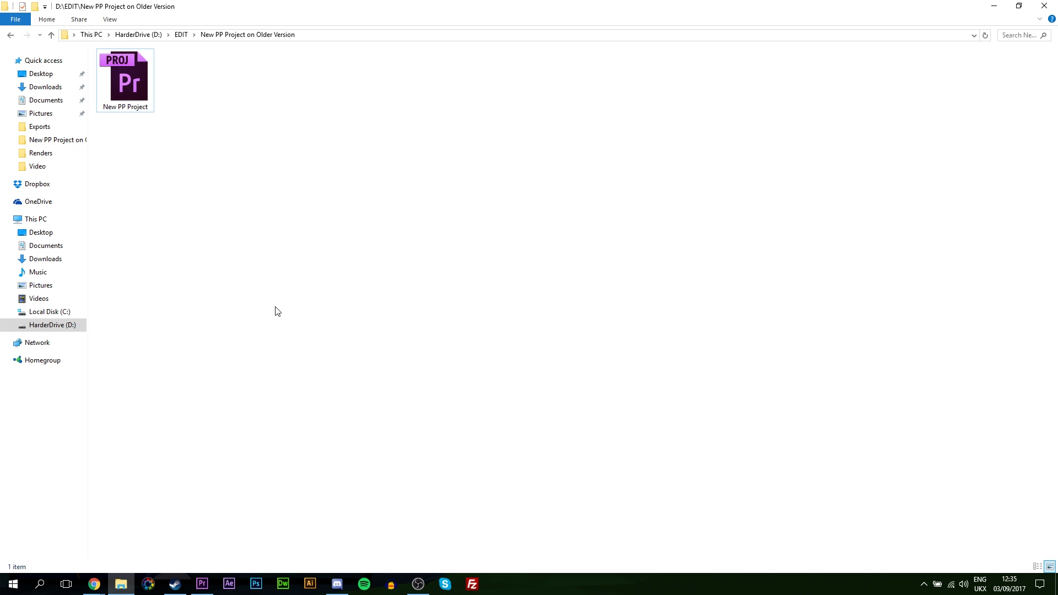
Step: Try opening New PP Project in Premiere Pro CC 2015, which reports it was saved in a newer version
double_click(130, 88)
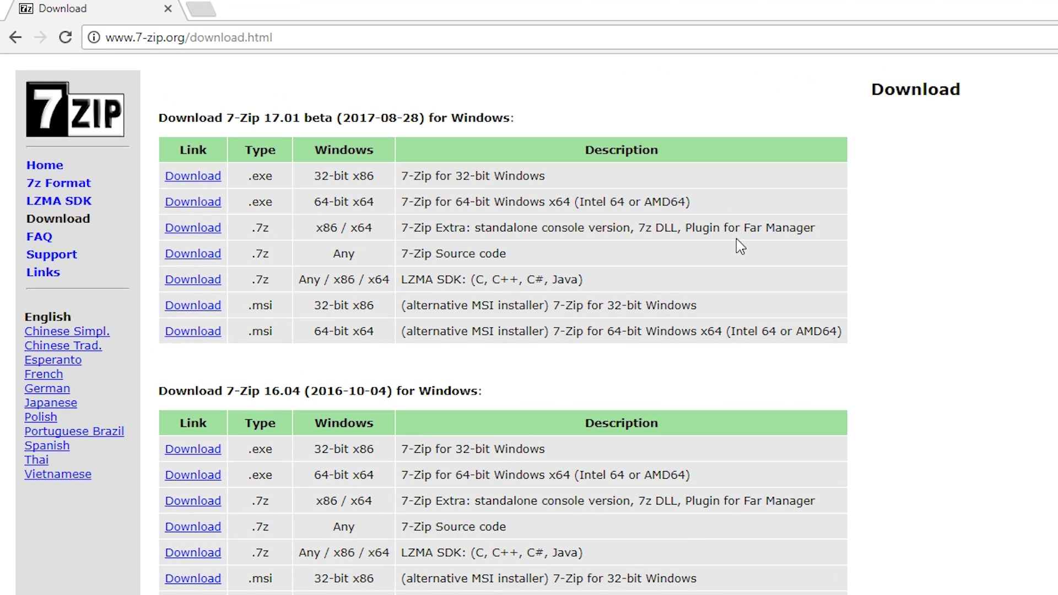
left_click(432, 39)
left_click(1033, 306)
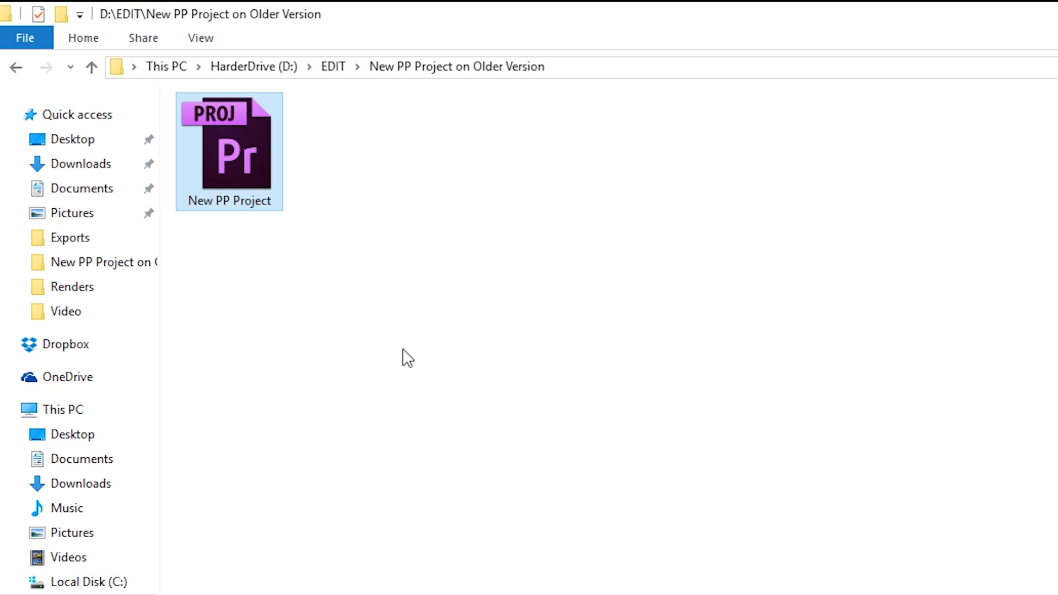
Step: Duplicate the New PP Project file and rename the copy to 'downgrade'
key("ctrl+v")
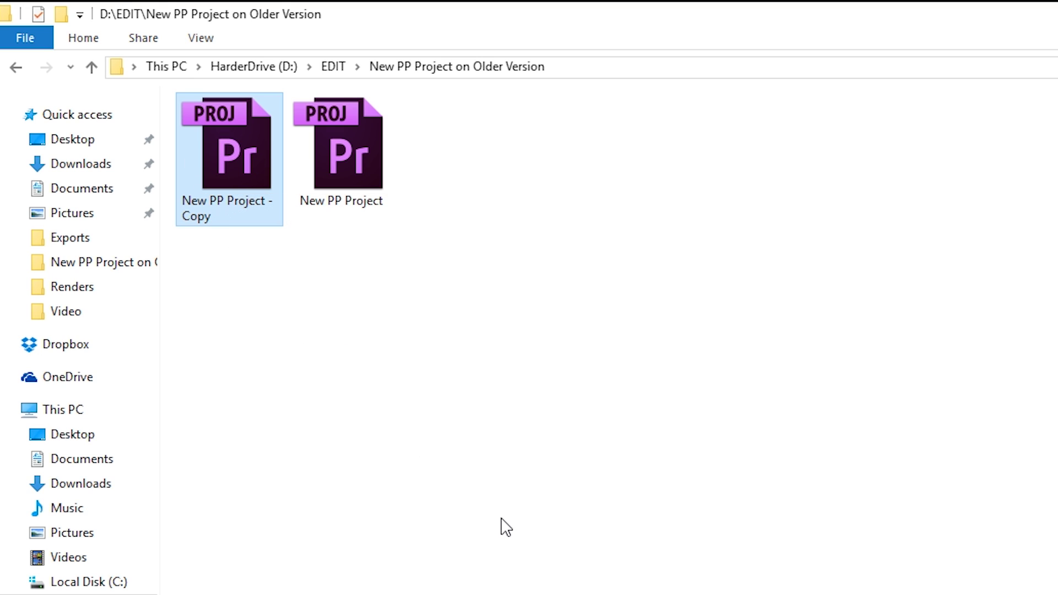
key("F2")
type("downgra")
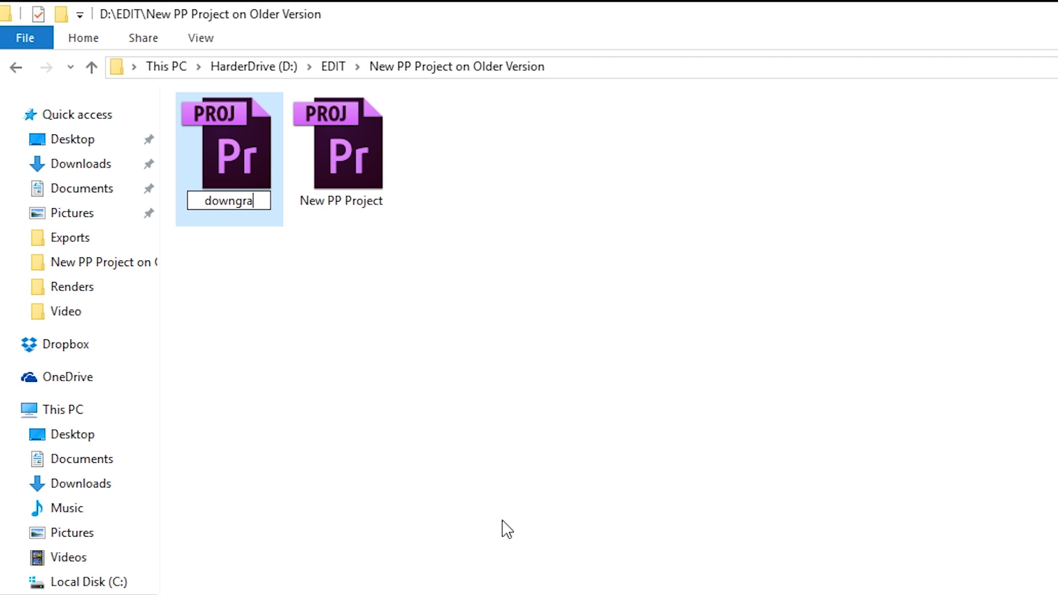
type("de")
key("Return")
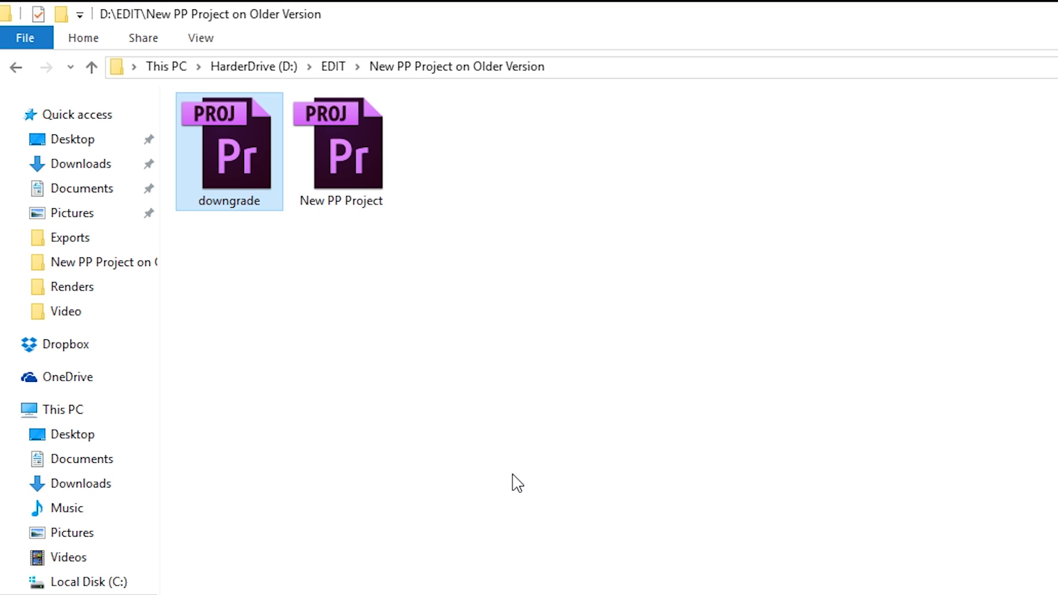
Step: Extract the downgrade project with 7-Zip Extract Here and select the resulting extension-less downgrade file
right_click(238, 145)
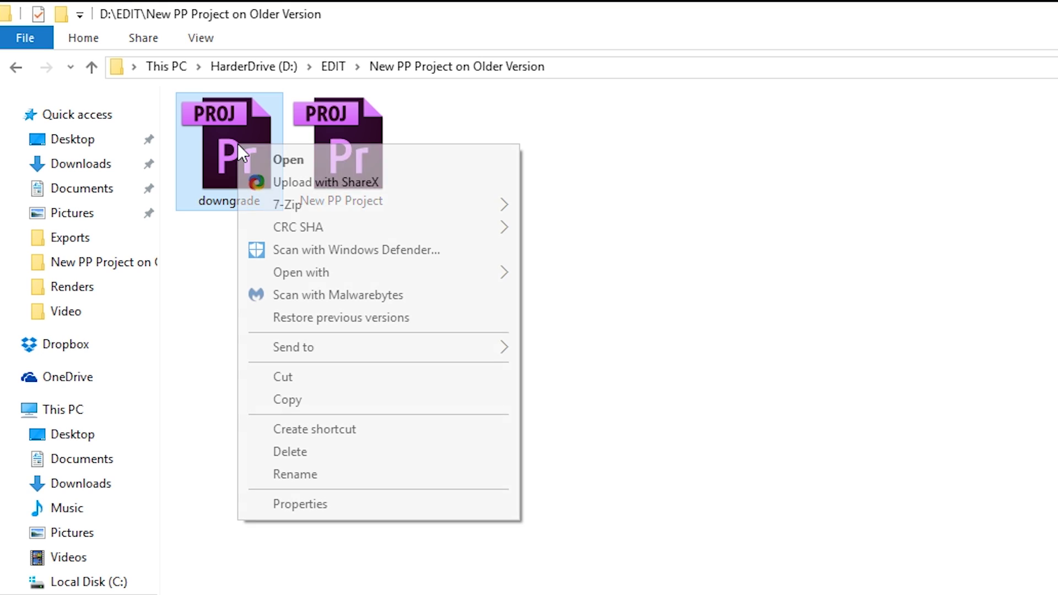
mouse_move(317, 200)
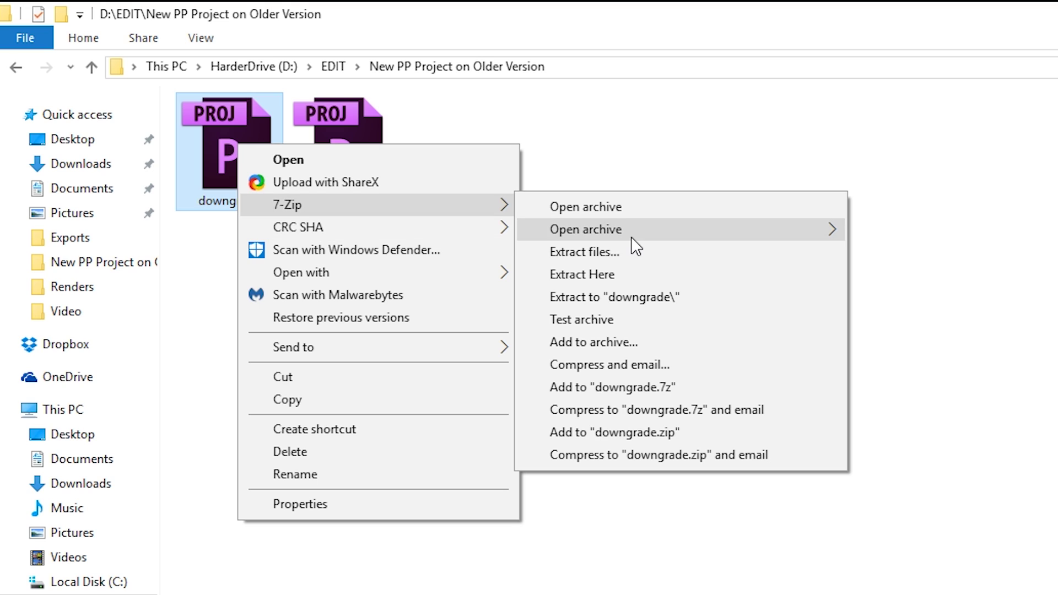
left_click(640, 269)
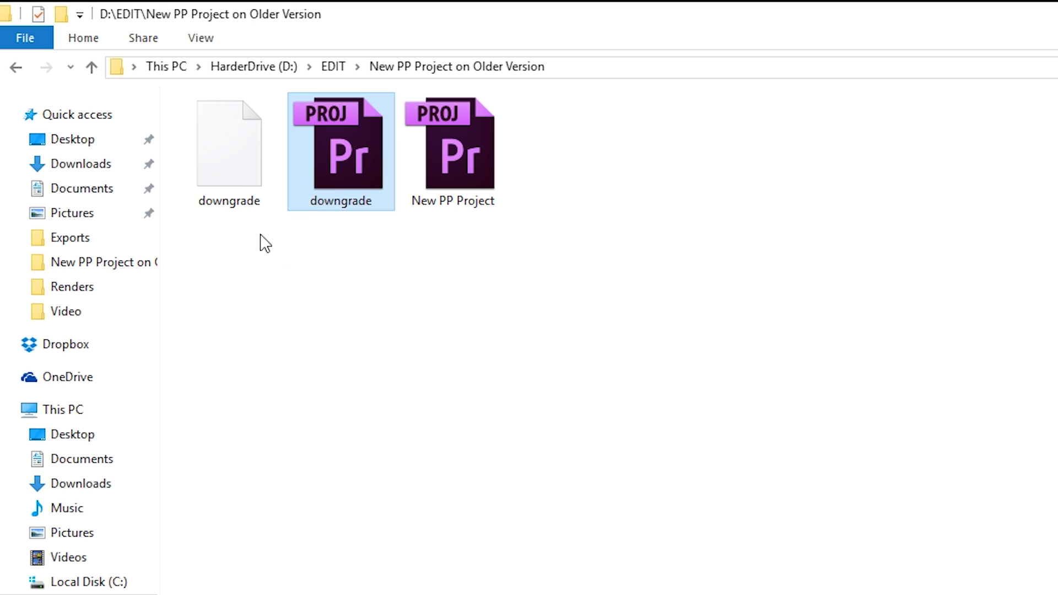
left_click_drag(332, 261, 255, 271)
left_click(253, 158)
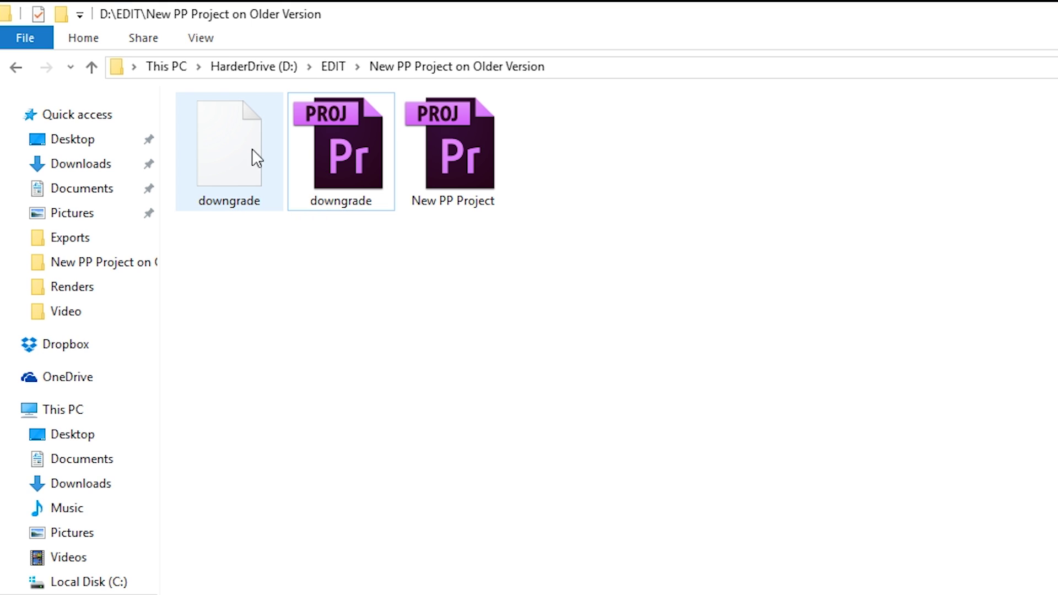
left_click_drag(217, 160, 347, 173)
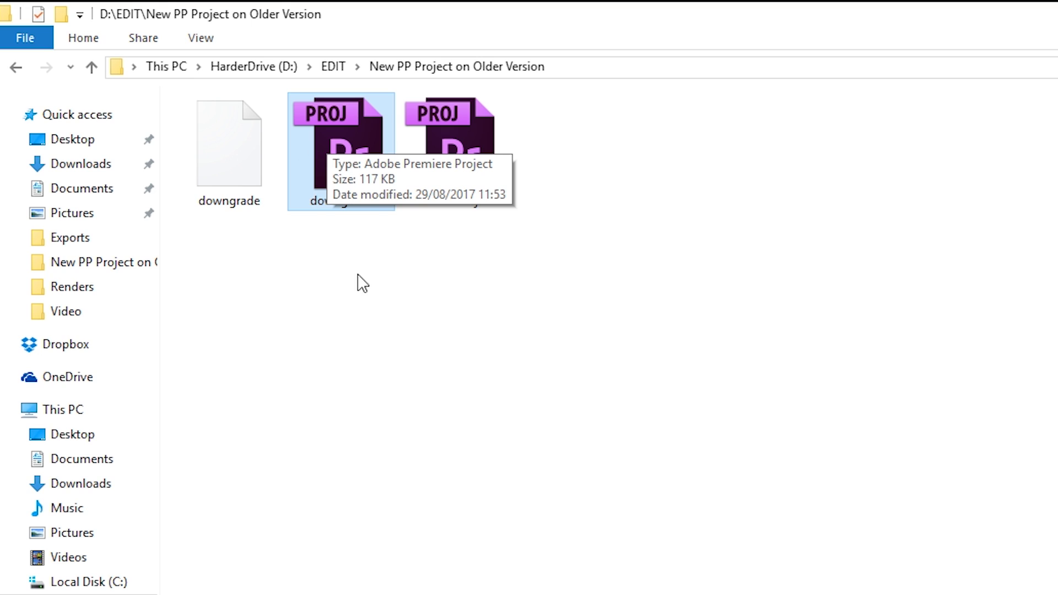
left_click(233, 182)
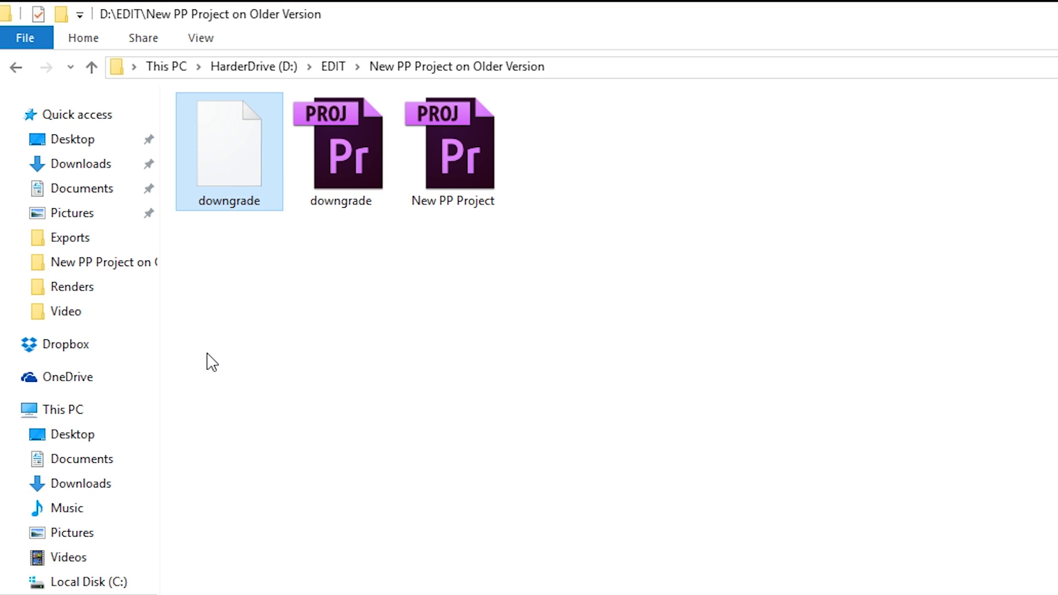
mouse_move(252, 174)
Step: Open the extracted downgrade file in Notepad
double_click(252, 164)
scroll(528, 265, "down", 2)
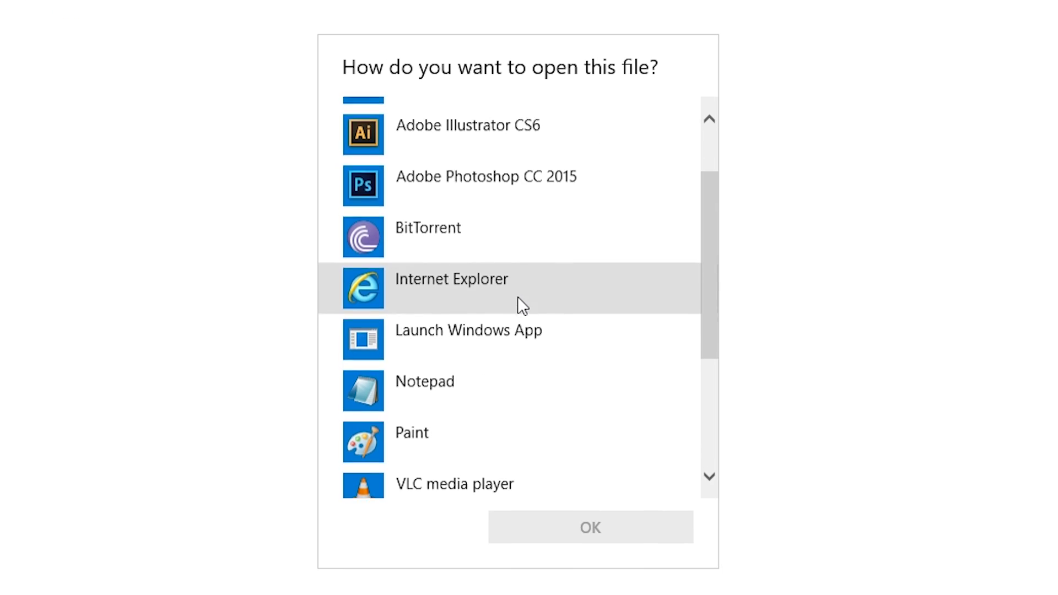
scroll(519, 298, "down", 1)
left_click(478, 360)
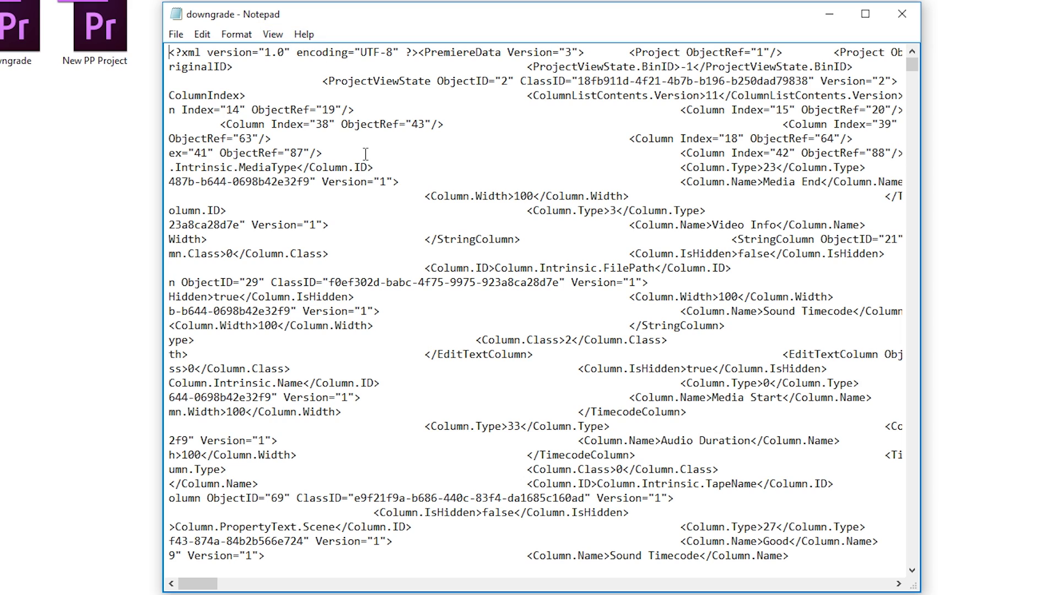
Step: Change the Project element's Version value from 33 to 1 and save the file
left_click_drag(419, 52, 170, 52)
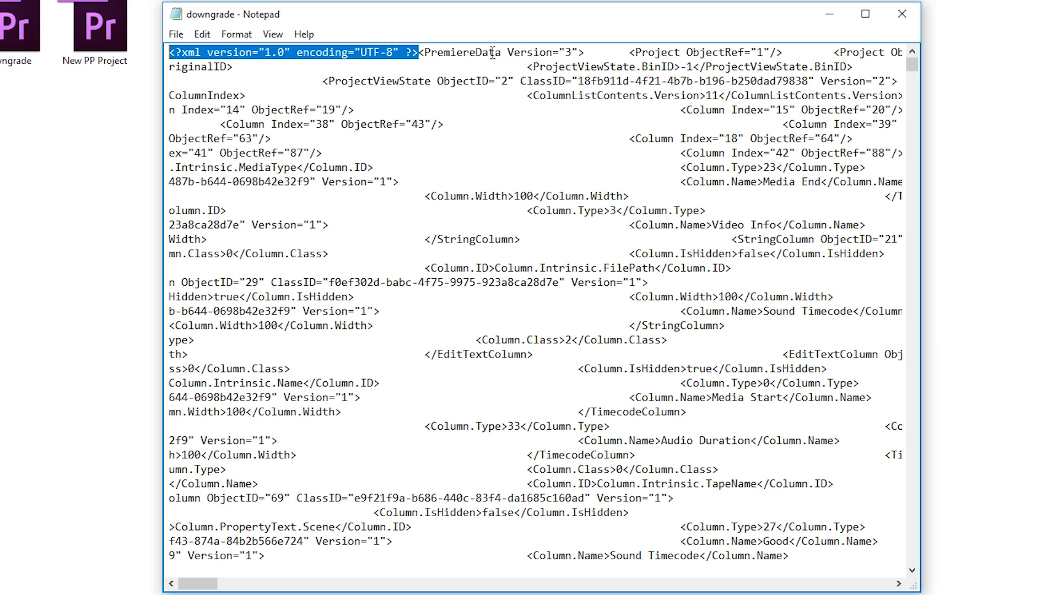
left_click(514, 52)
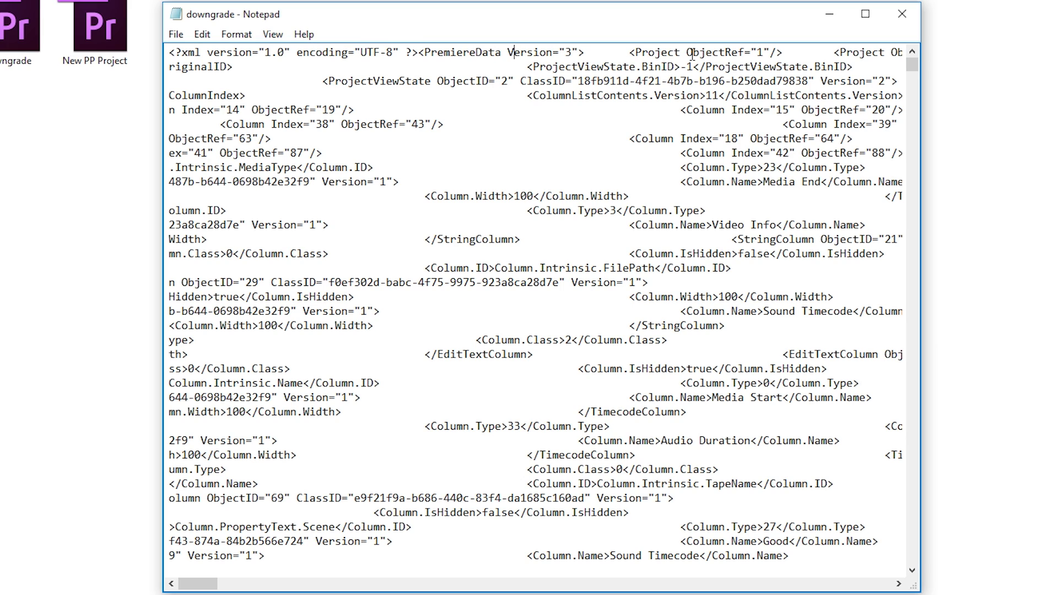
left_click(883, 53)
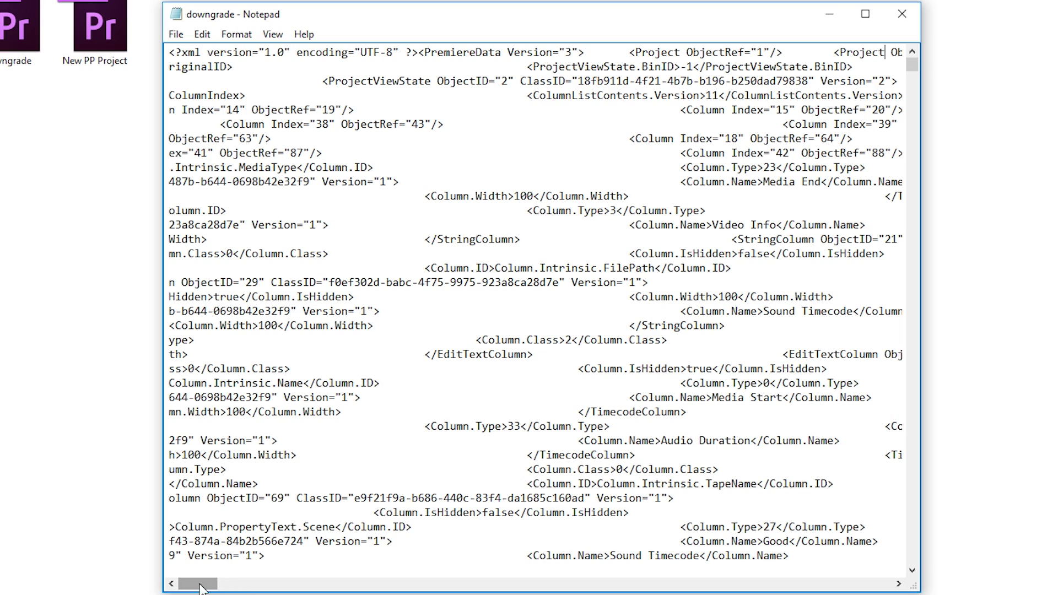
left_click_drag(199, 588, 229, 588)
left_click_drag(747, 52, 816, 53)
left_click(817, 52)
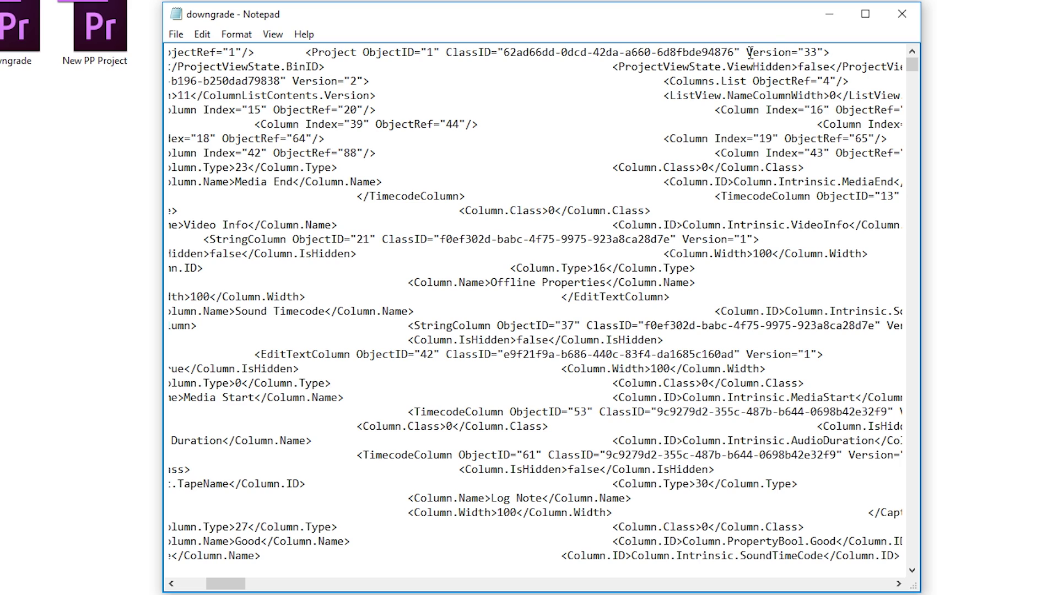
left_click_drag(747, 52, 819, 53)
left_click(804, 52)
type("1")
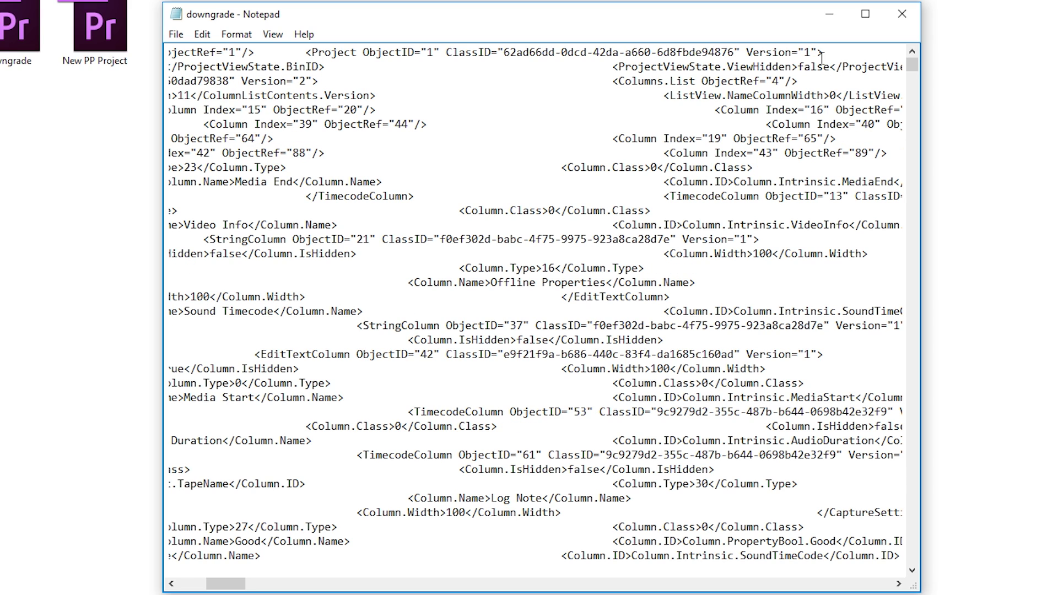
left_click(176, 34)
left_click(175, 91)
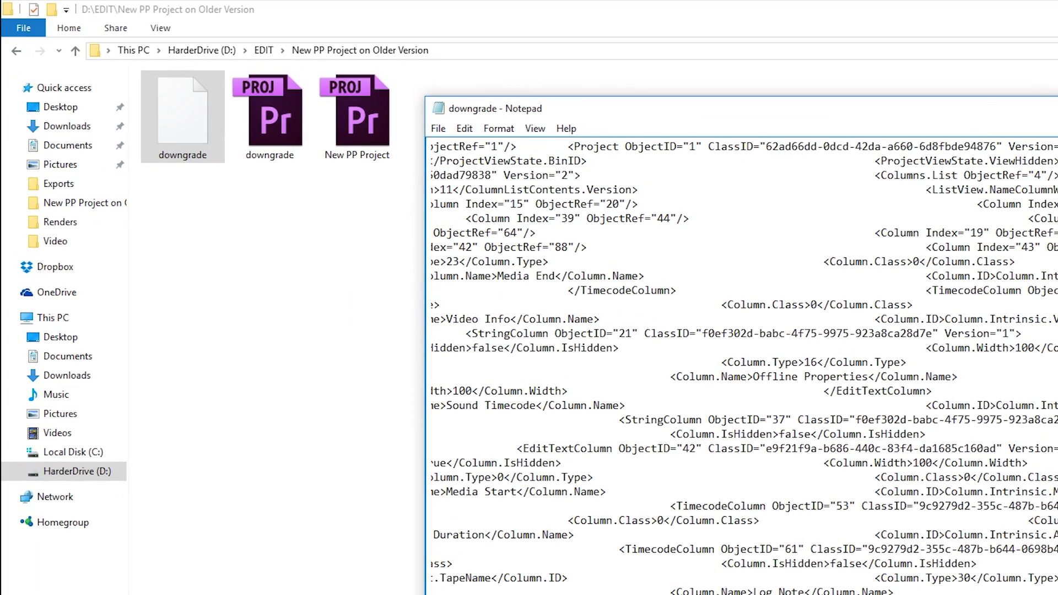
Step: Close Notepad and set up a gzip archive of the downgrade file named downgrade.gz
key("alt+F4")
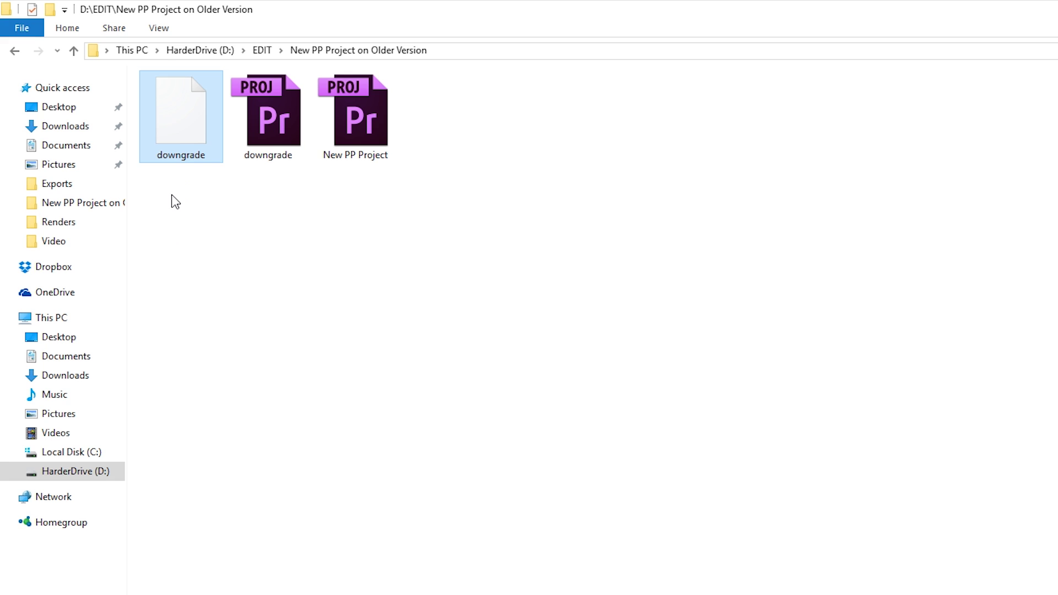
right_click(183, 120)
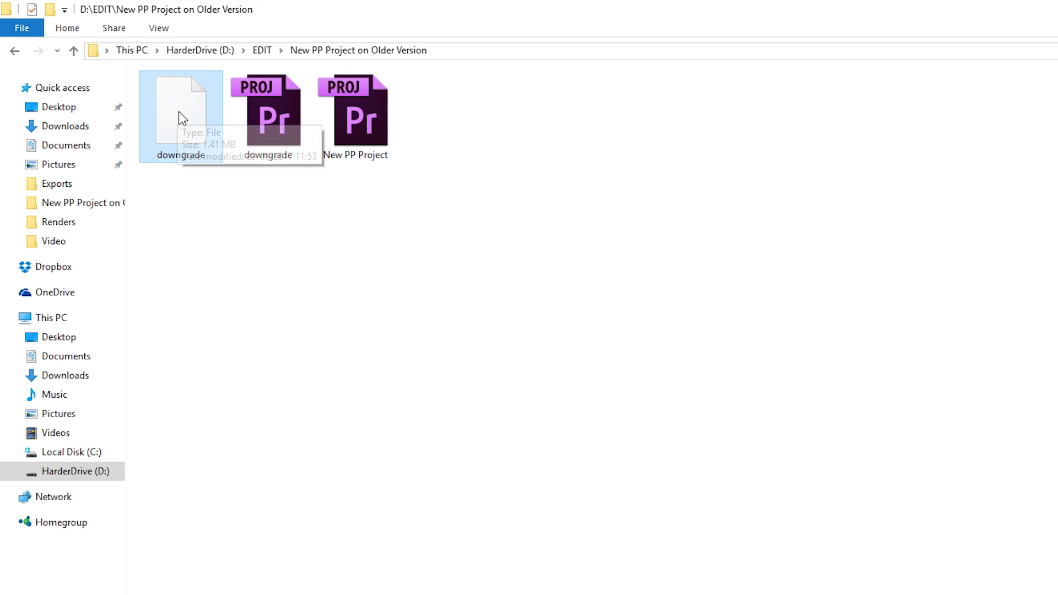
mouse_move(236, 164)
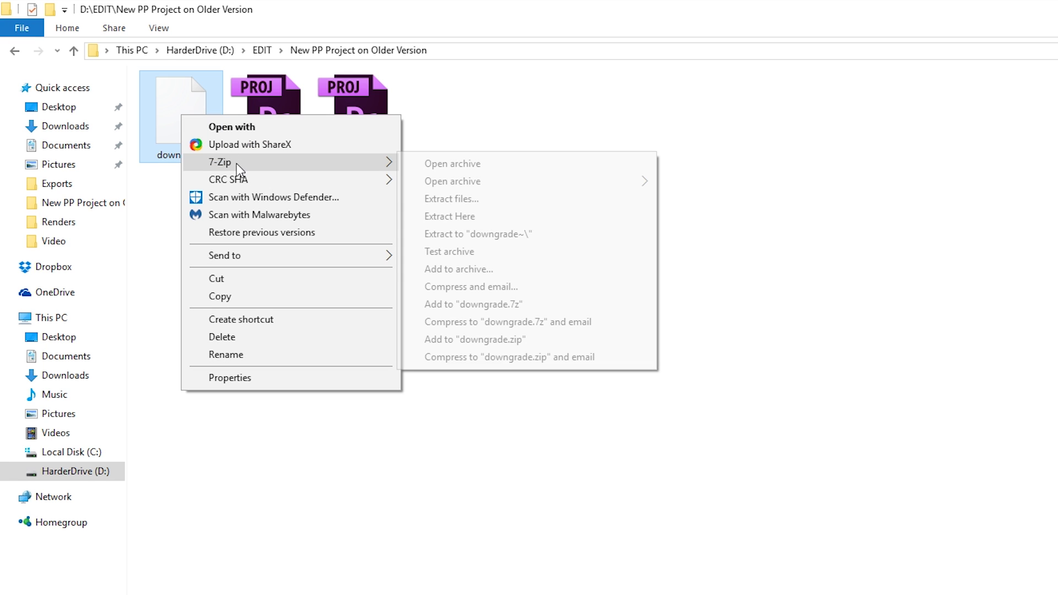
left_click(480, 269)
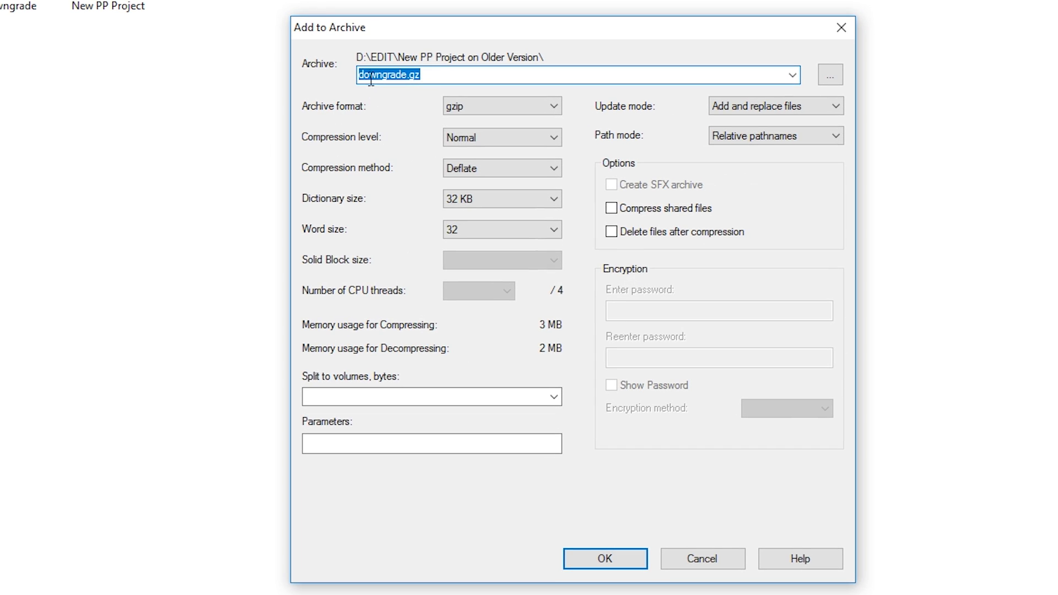
left_click(379, 75)
left_click(469, 109)
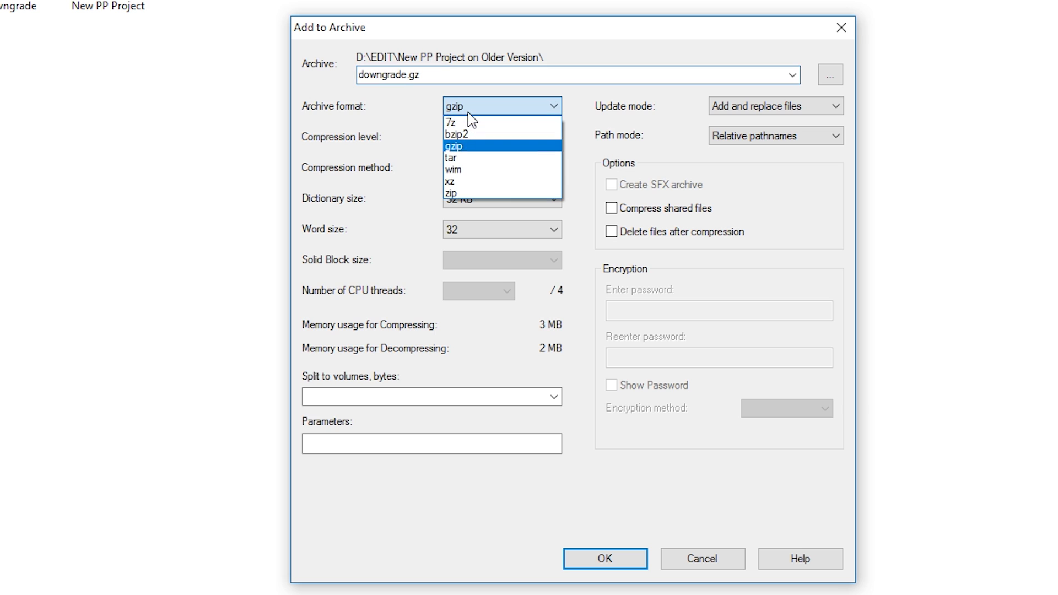
left_click(487, 145)
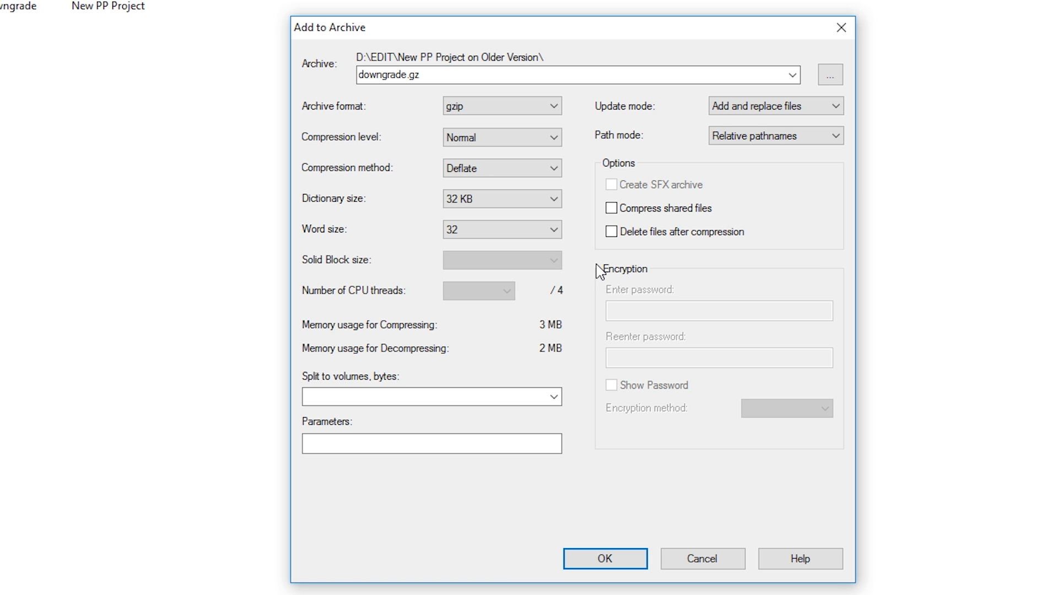
Step: Create downgrade.gz and rename its extension to .prproj, accepting both confirmation prompts
left_click(622, 565)
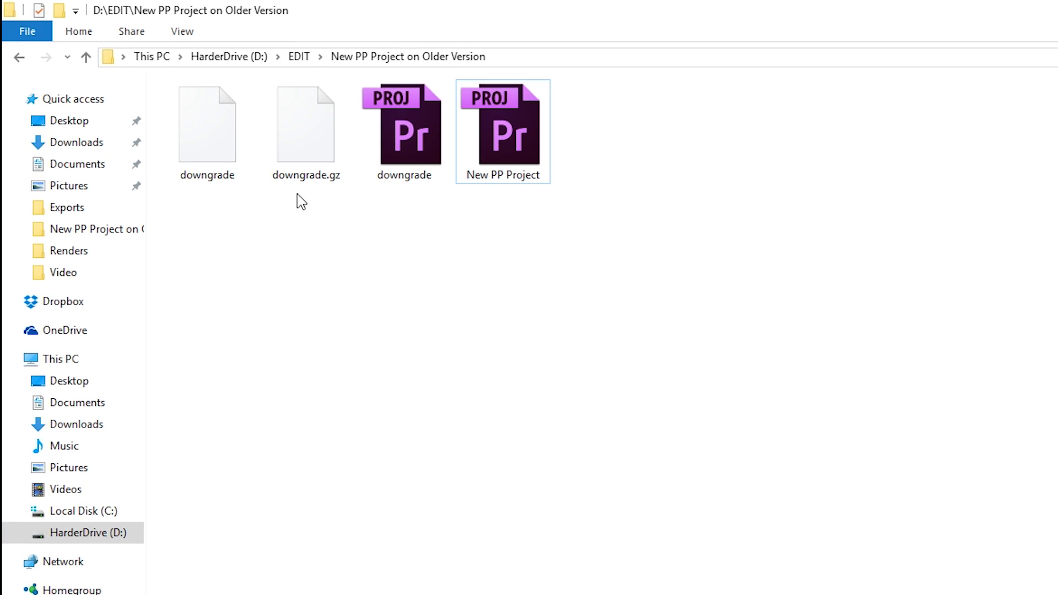
mouse_move(326, 182)
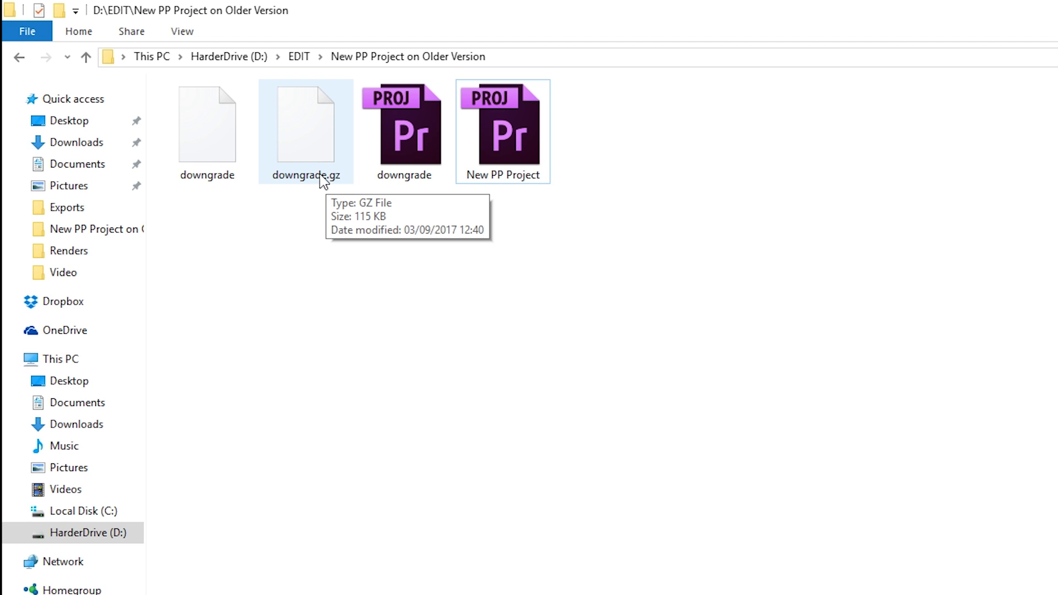
left_click(322, 181)
left_click(328, 179)
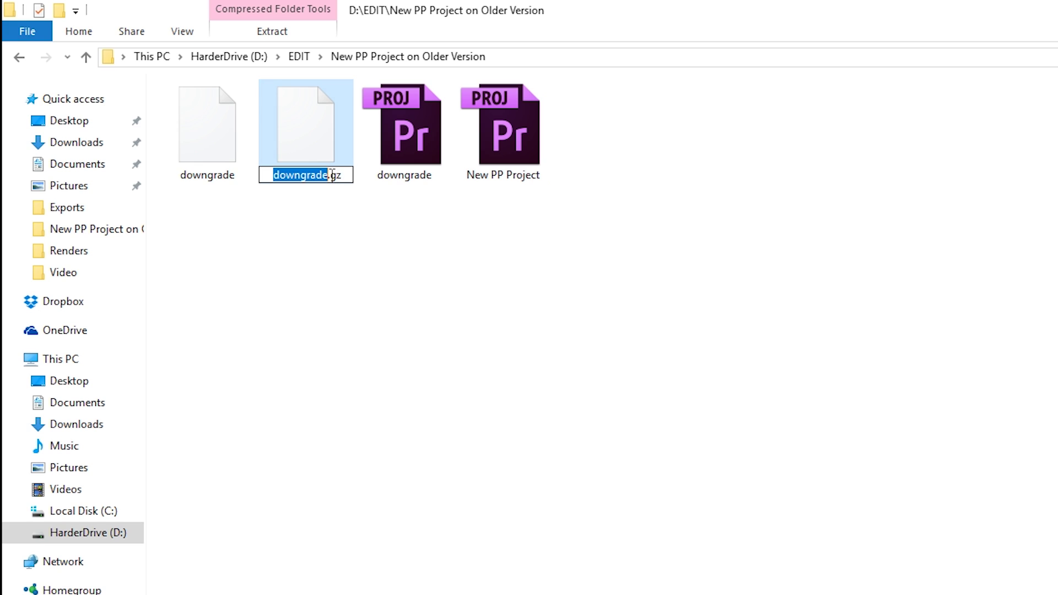
left_click(346, 175)
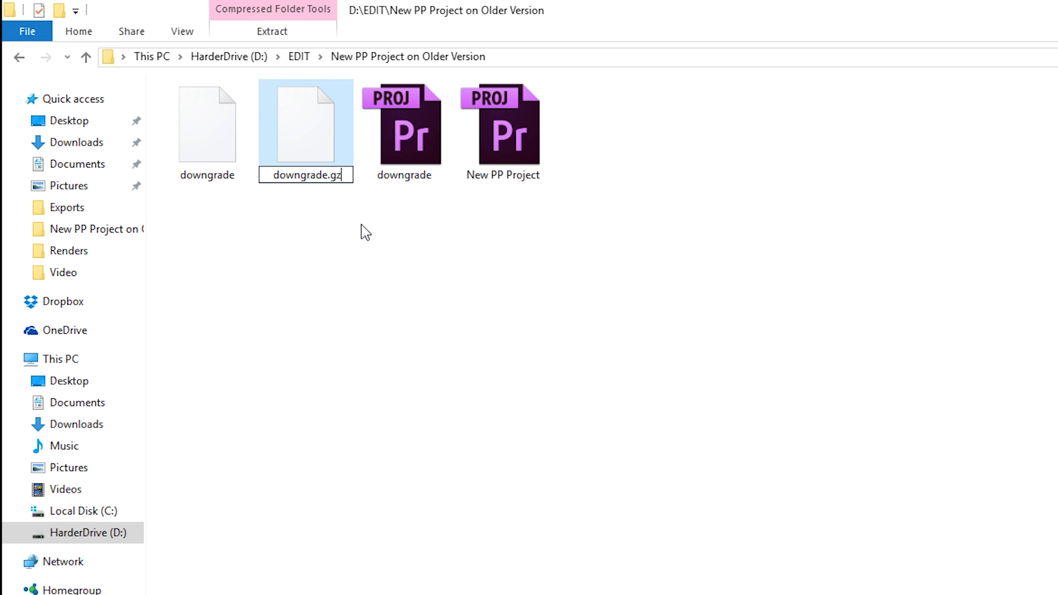
key("BackSpace")
key("BackSpace")
type("prproj")
left_click(361, 226)
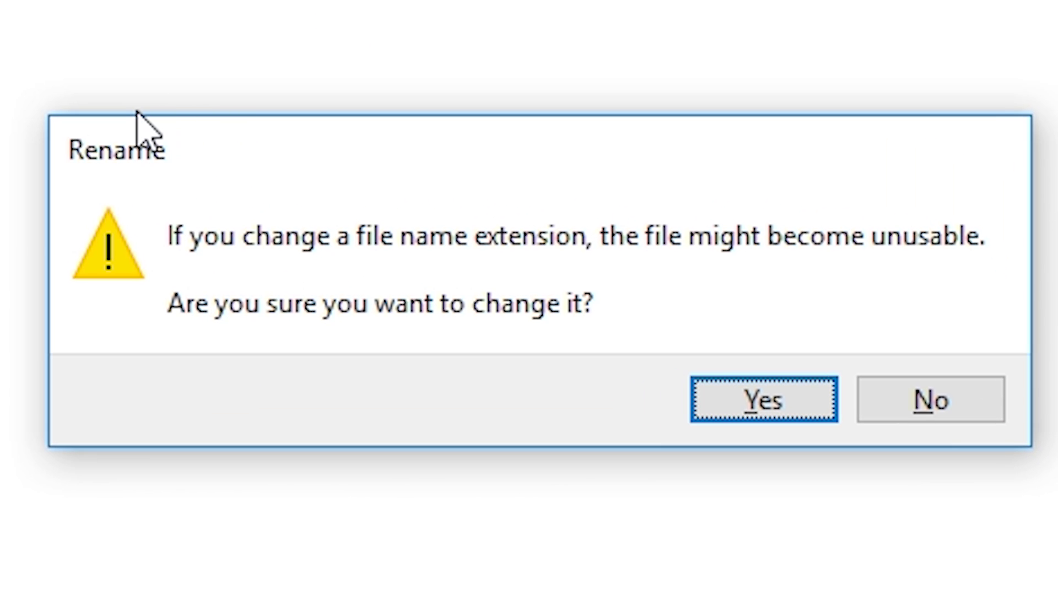
left_click(744, 405)
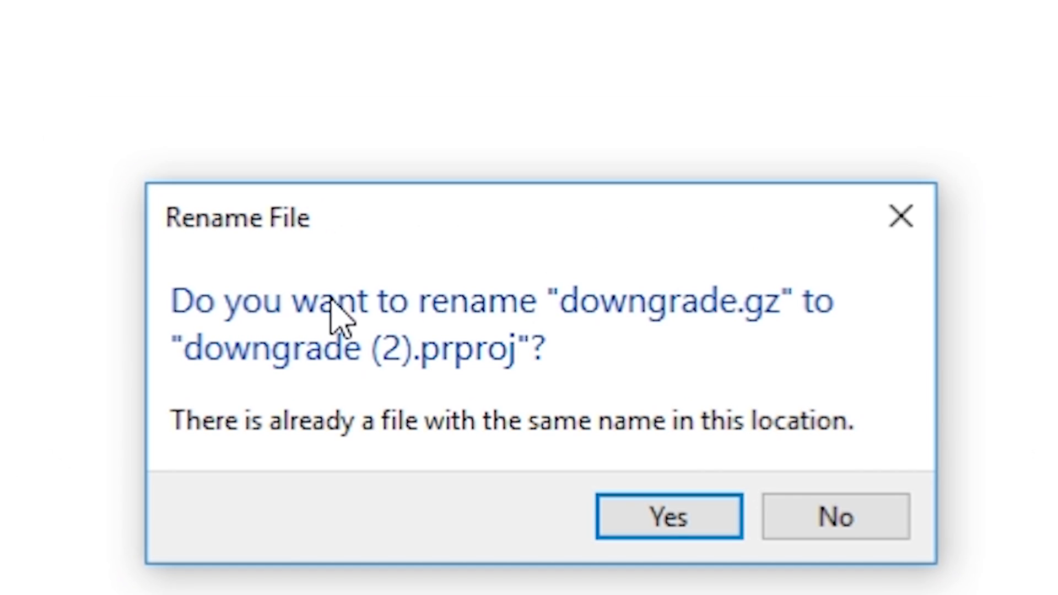
left_click(672, 532)
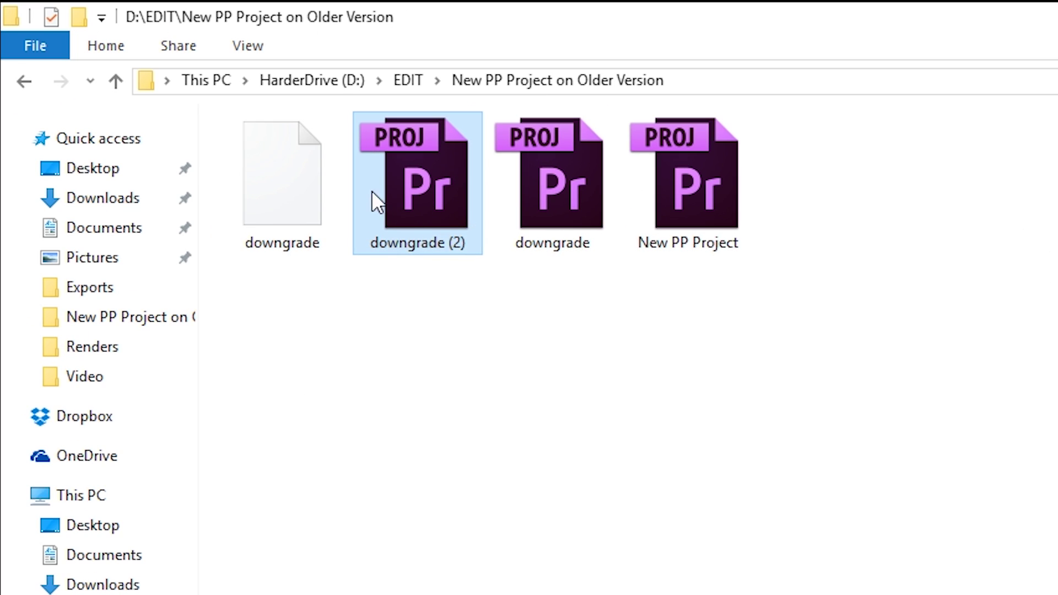
Step: Open downgrade (2) in Premiere Pro and convert it to a project named 'Re-made Version'
double_click(422, 196)
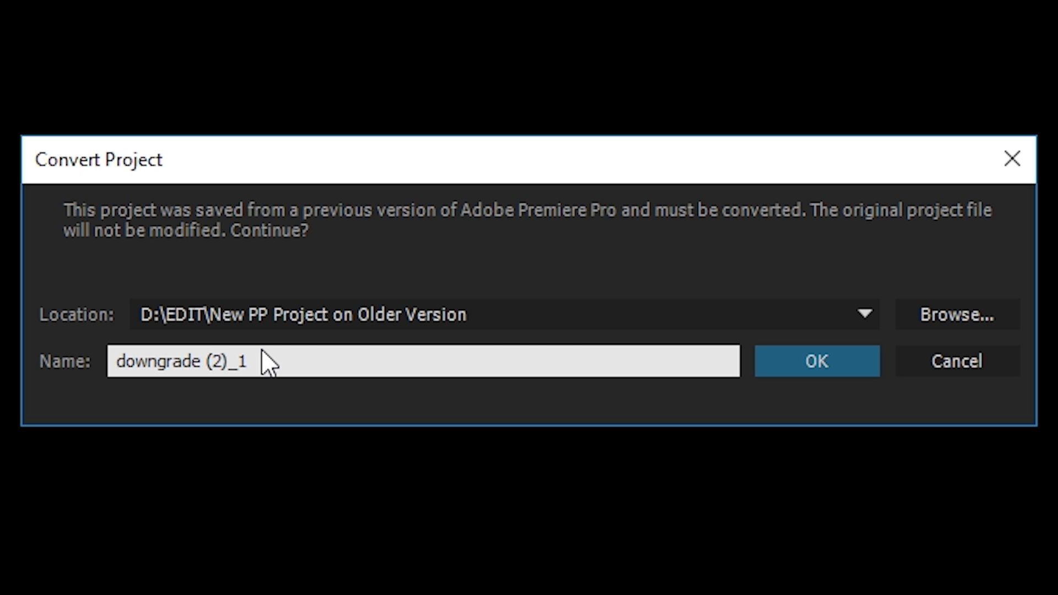
double_click(224, 359)
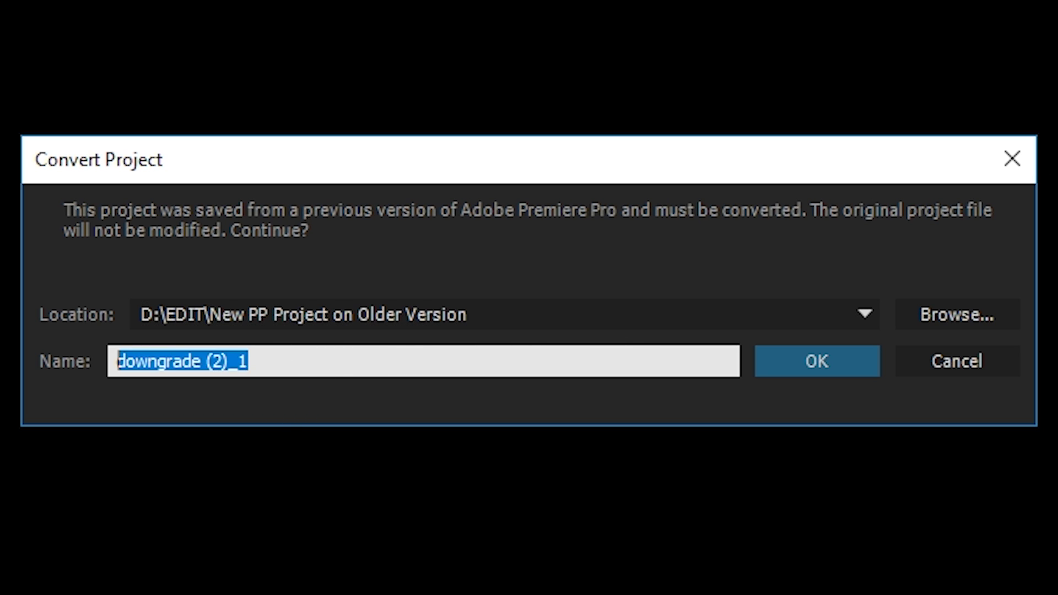
type("Re-")
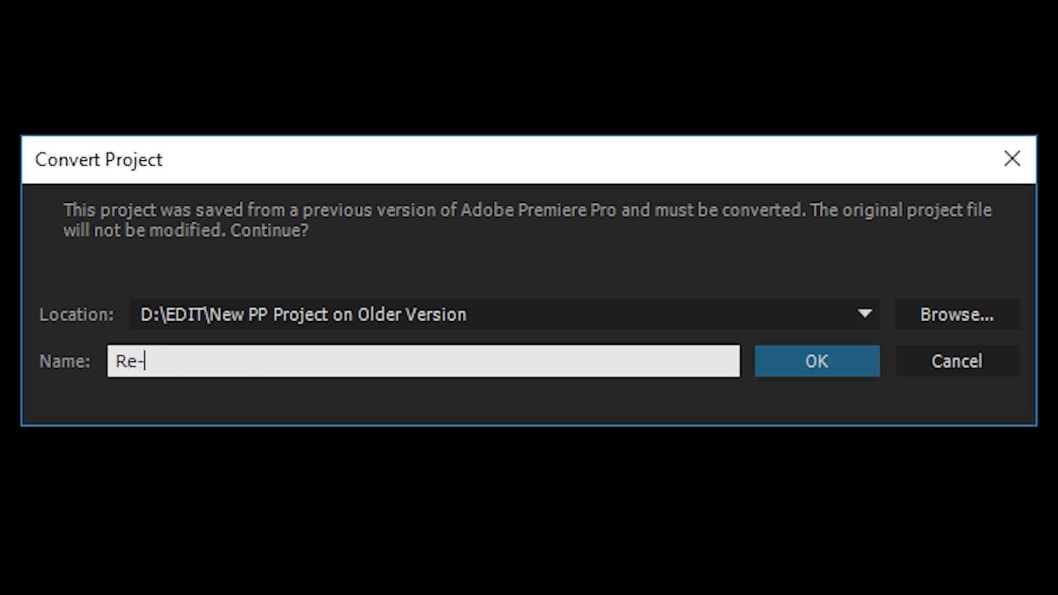
type("made Versio")
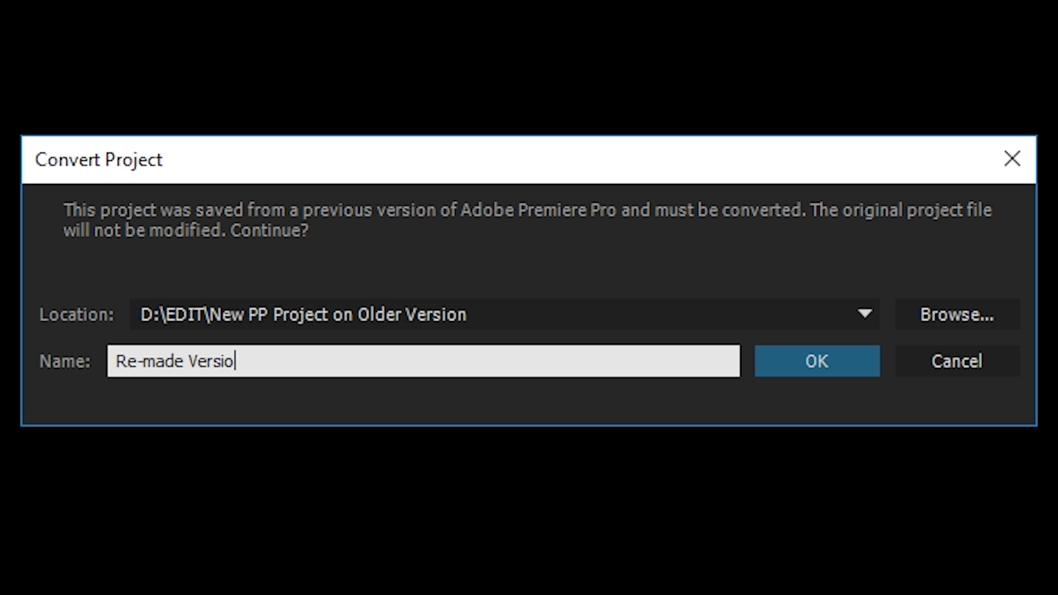
type("n")
key("Return")
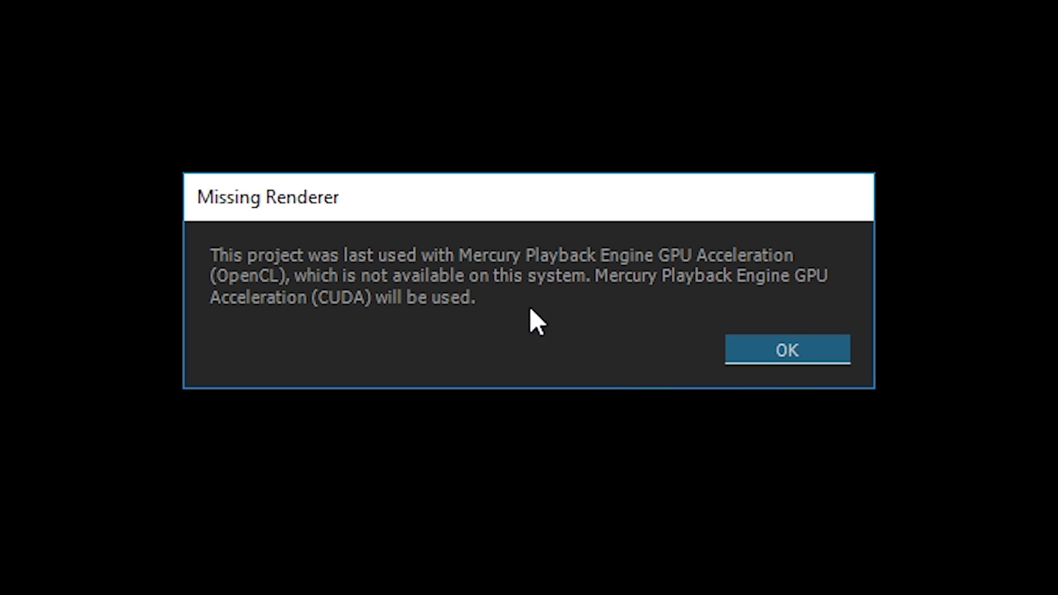
Step: Dismiss the Missing Renderer notice and cancel Link Media, leaving missing clips offline
left_click(781, 352)
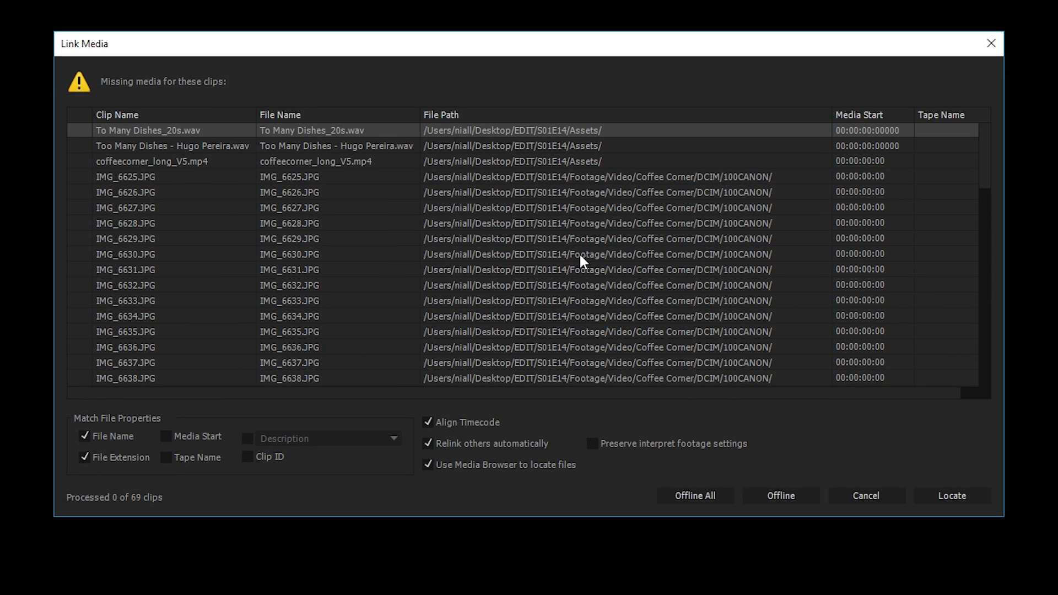
scroll(580, 252, "down", 10)
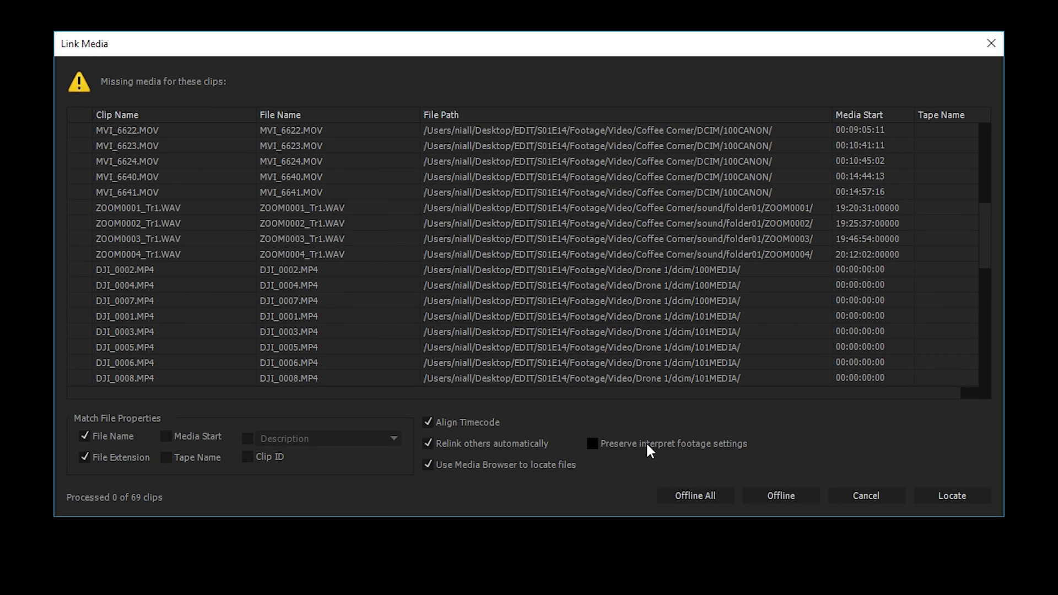
left_click(865, 496)
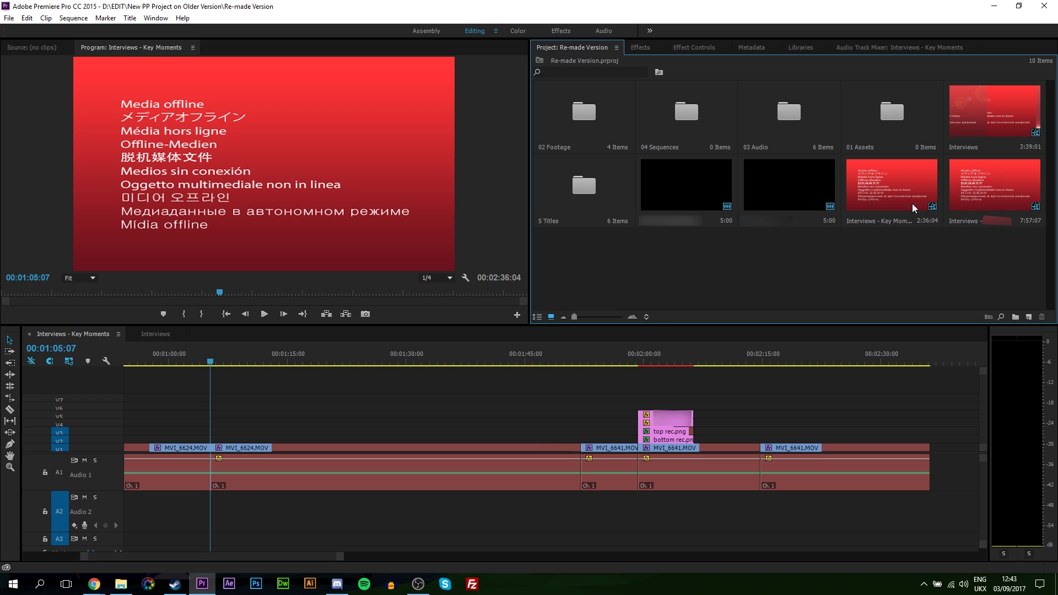
Step: Scrub through the Interviews - Key Moments sequence, returning to the 00:01:05:07 edit point between passes
left_click_drag(192, 355, 397, 367)
key("Up")
left_click(716, 265)
left_click_drag(194, 356, 407, 364)
key("Up")
left_click(703, 275)
left_click_drag(194, 355, 407, 362)
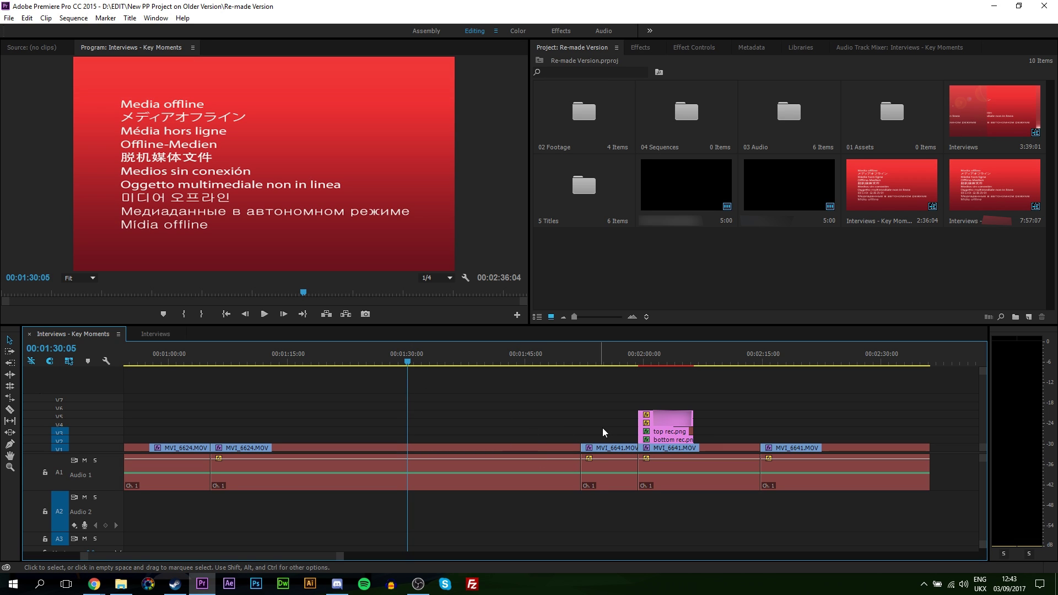